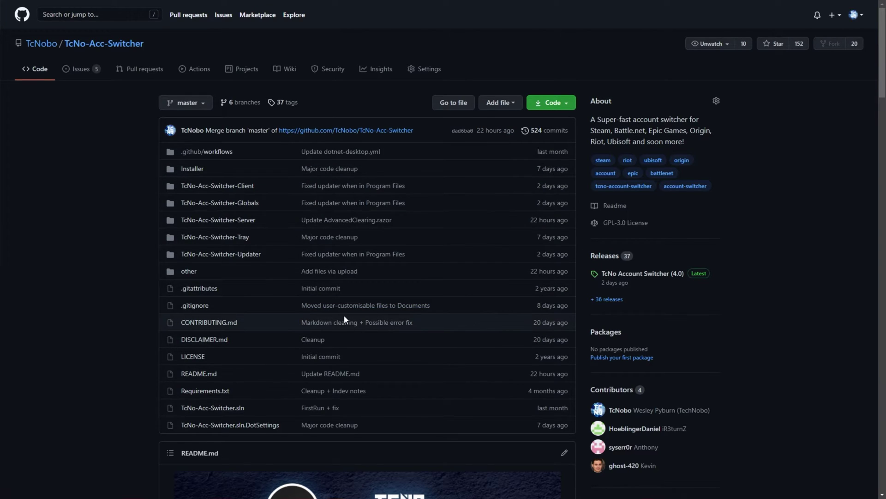
# - Scroll the TcNo-Acc-Switcher README down to the TCNO Account Switcher download banner and release notes
pyautogui.scroll(-8, 373, 240)
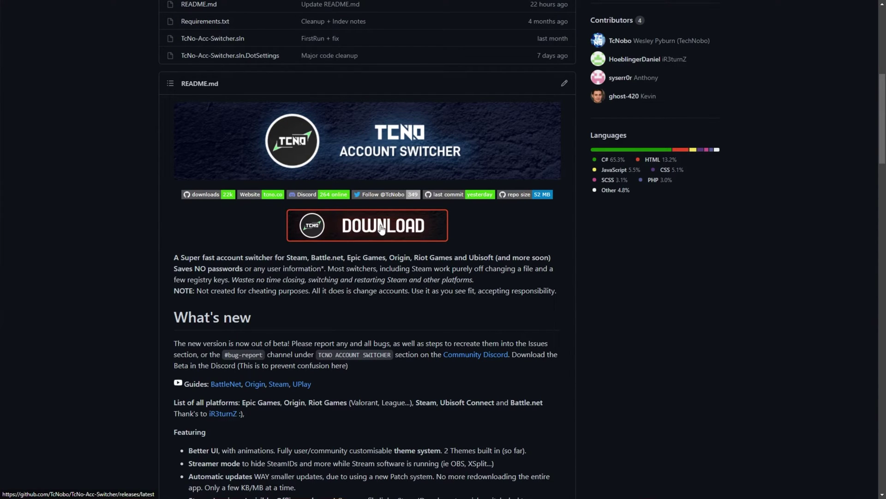
# - Open the TcNo Account Switcher (4.0) release page and expand its Assets list
pyautogui.click(425, 237)
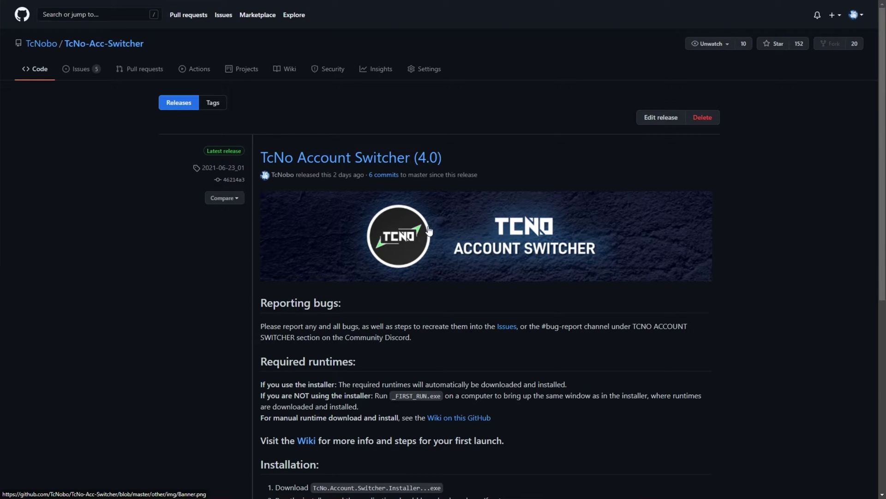
pyautogui.scroll(-7, 385, 205)
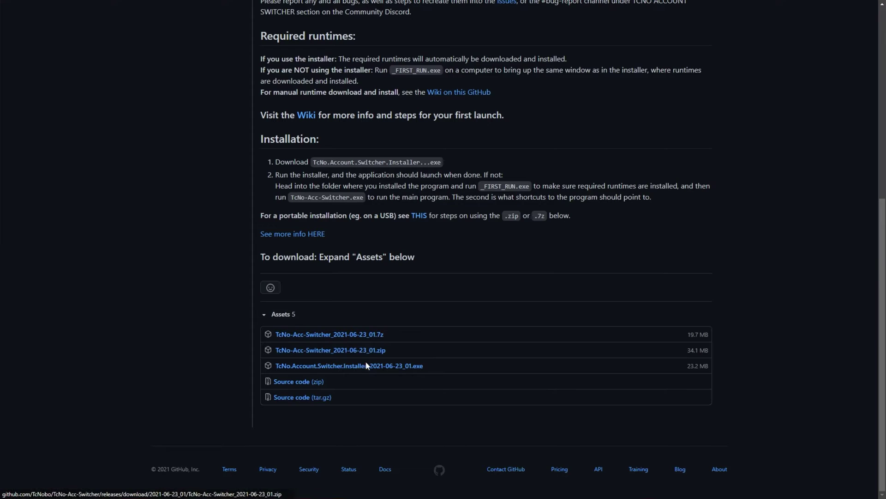
pyautogui.click(276, 315)
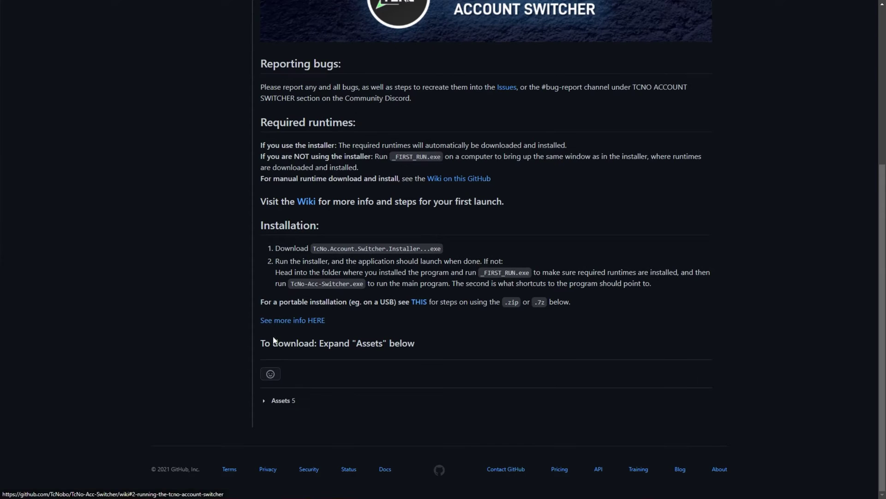
pyautogui.click(281, 404)
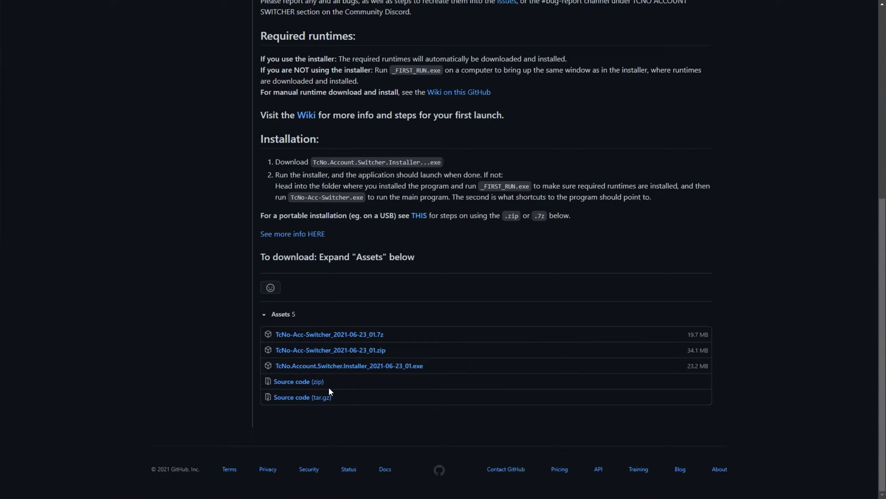
# - Point out the installer .exe, the 19.7 MB .7z archive and the .zip archive among the assets
pyautogui.moveTo(275, 365); pyautogui.dragTo(424, 365)
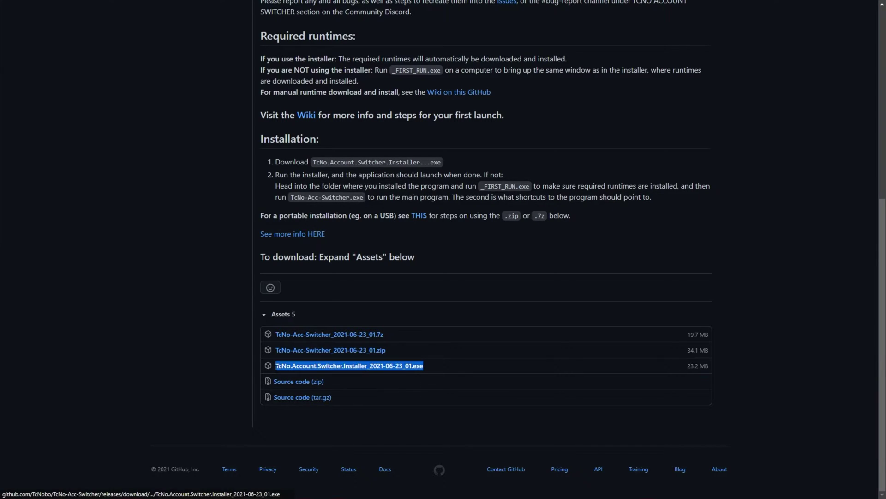
pyautogui.click(401, 352)
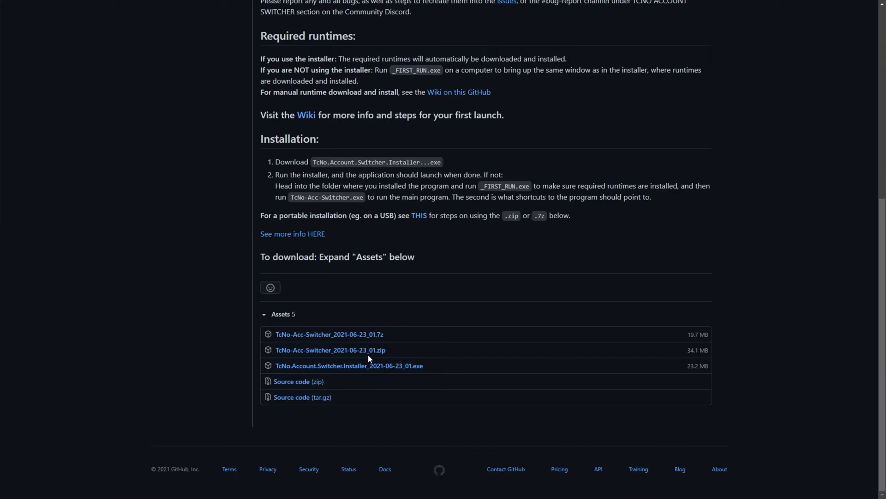
pyautogui.moveTo(373, 334); pyautogui.dragTo(404, 339)
pyautogui.moveTo(686, 334); pyautogui.dragTo(709, 339)
pyautogui.moveTo(387, 353); pyautogui.dragTo(404, 353)
# - Download TcNo.Account.Switcher.Installer_2021-06-23_01.exe, keep it despite Chrome's warning, and run it
pyautogui.click(411, 353)
pyautogui.click(406, 367)
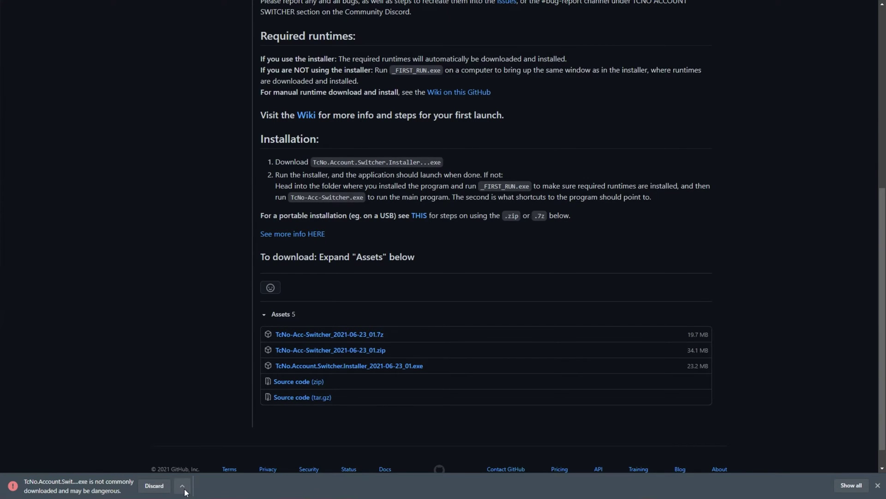
pyautogui.click(183, 486)
pyautogui.click(191, 484)
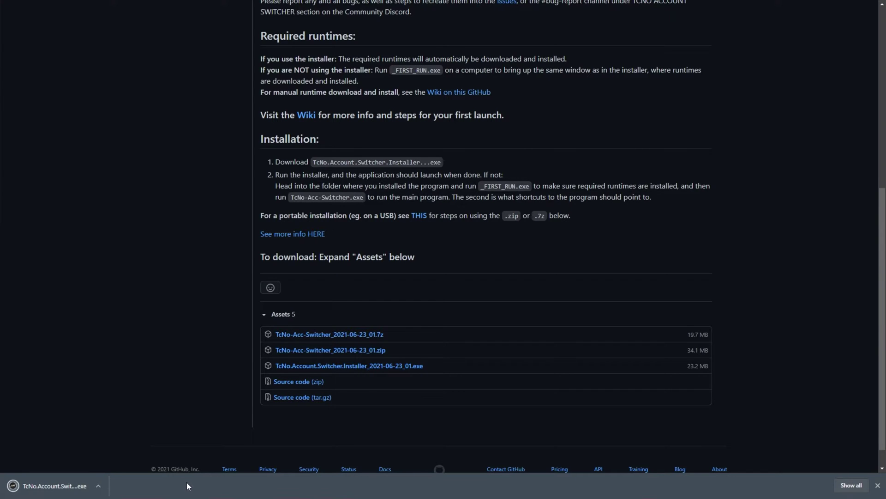
pyautogui.click(65, 486)
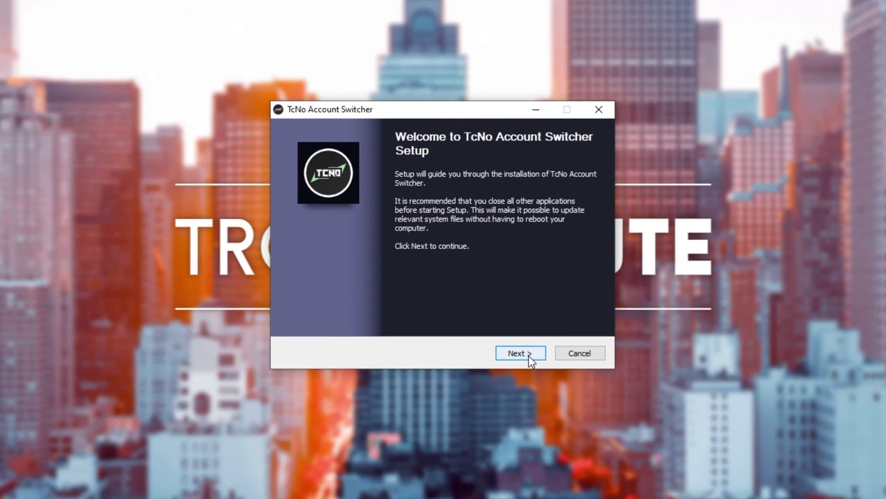
# - Accept the license and install with default components and folder, showing the installation log
pyautogui.click(500, 320)
pyautogui.click(528, 354)
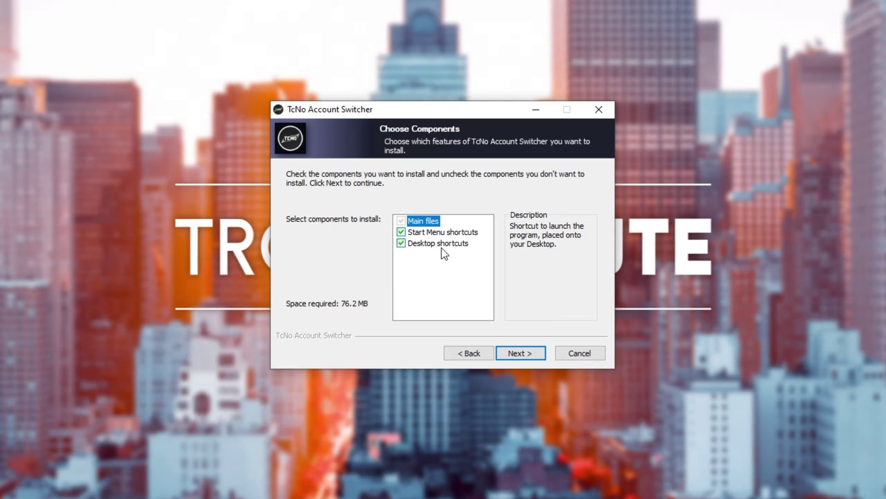
pyautogui.click(510, 352)
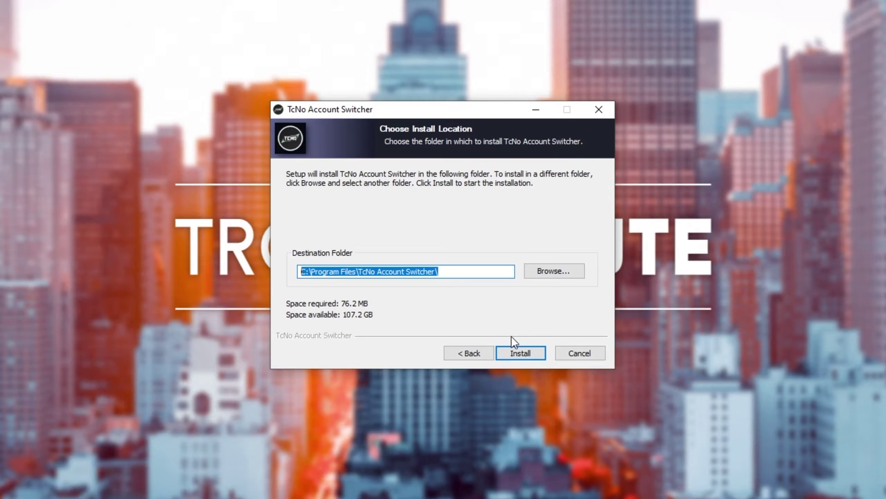
pyautogui.click(516, 350)
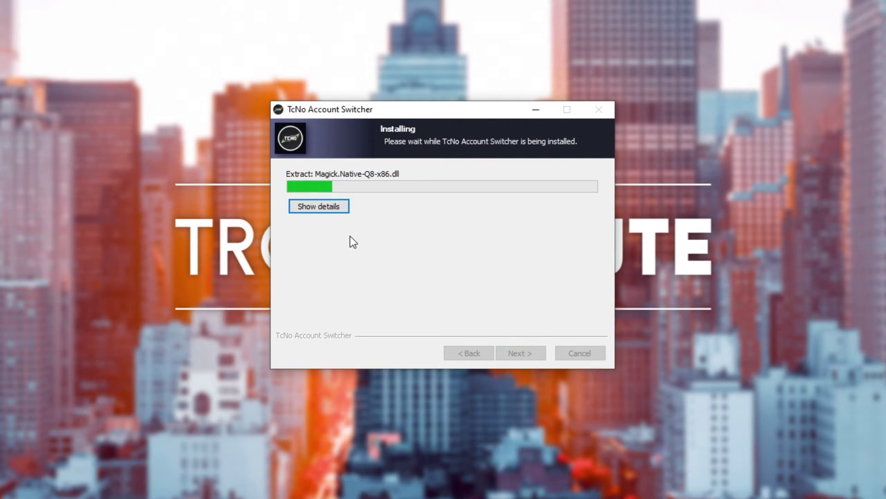
pyautogui.click(319, 208)
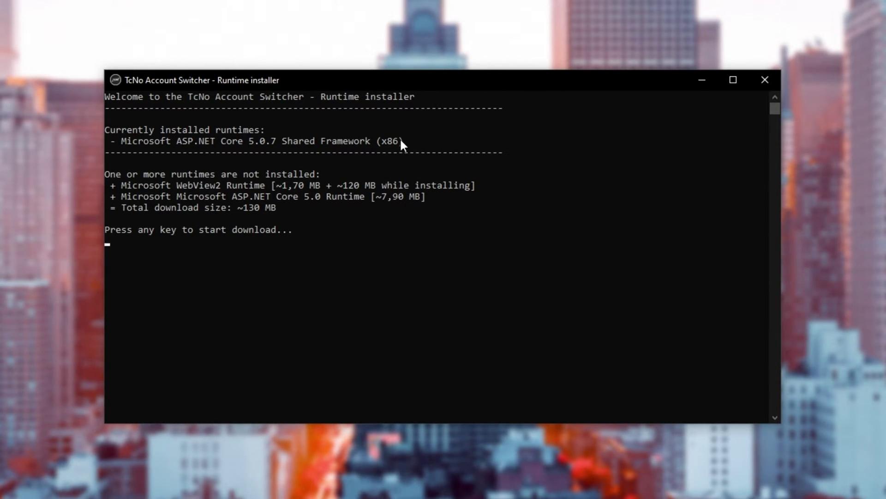
# - Review the missing WebView2 and ASP.NET runtimes, then download and install them
pyautogui.moveTo(401, 141); pyautogui.dragTo(107, 148)
pyautogui.click(416, 195)
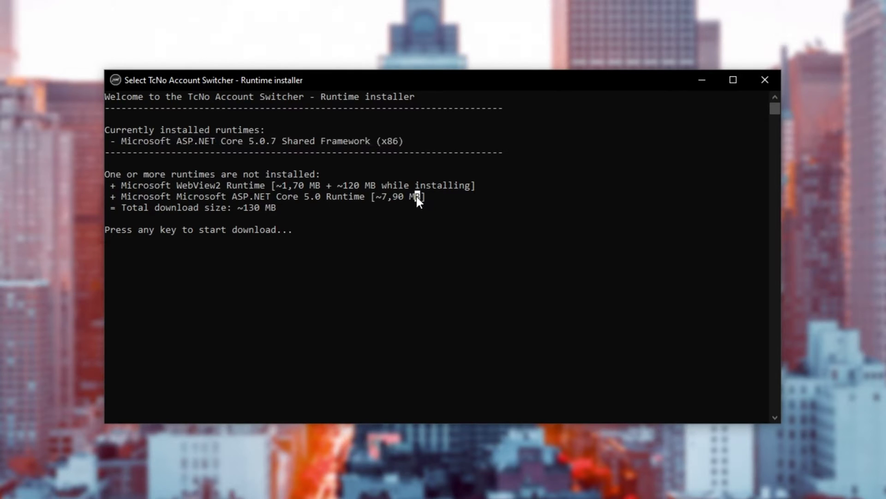
pyautogui.moveTo(416, 195); pyautogui.dragTo(75, 189)
pyautogui.rightClick(307, 223)
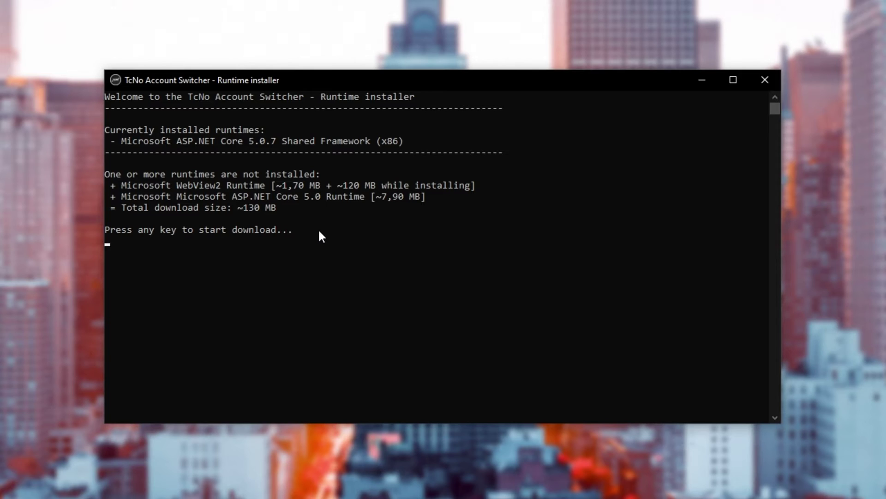
pyautogui.press('Return')
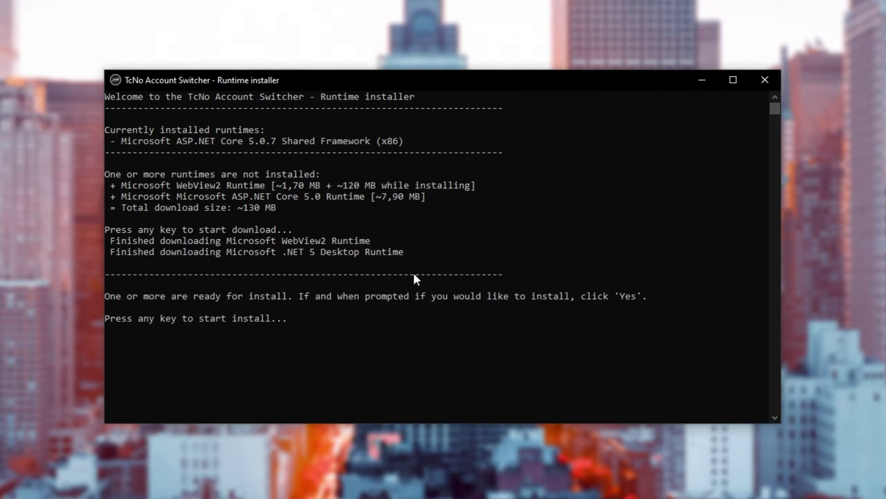
pyautogui.press('Return')
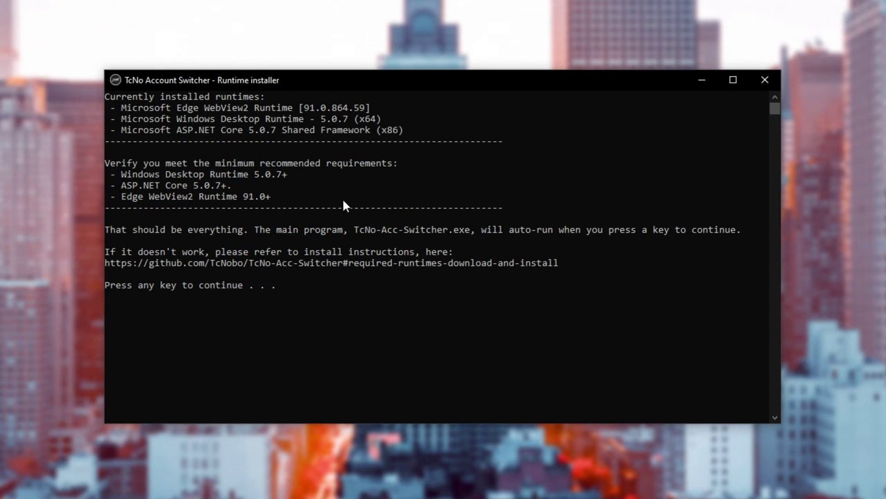
# - Compare installed runtime versions against the minimum requirements, then continue past the runtime installer
pyautogui.moveTo(277, 198); pyautogui.dragTo(106, 166)
pyautogui.moveTo(414, 130); pyautogui.dragTo(96, 79)
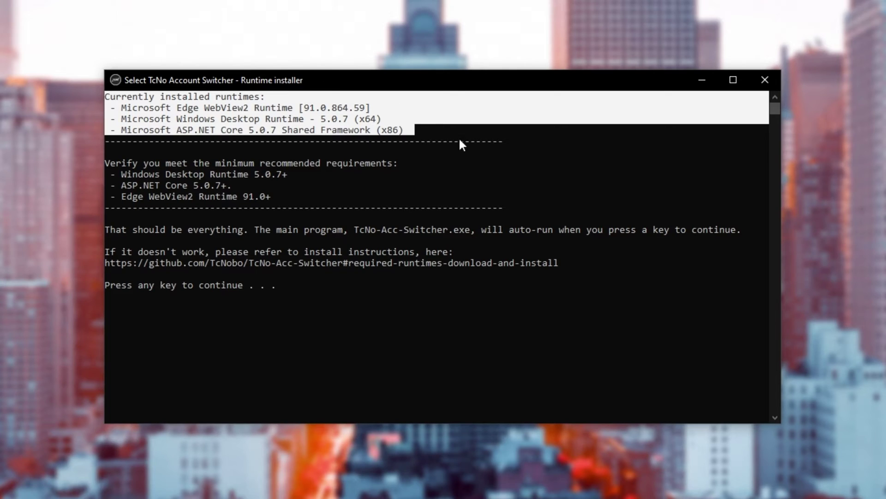
pyautogui.moveTo(331, 109); pyautogui.dragTo(299, 109)
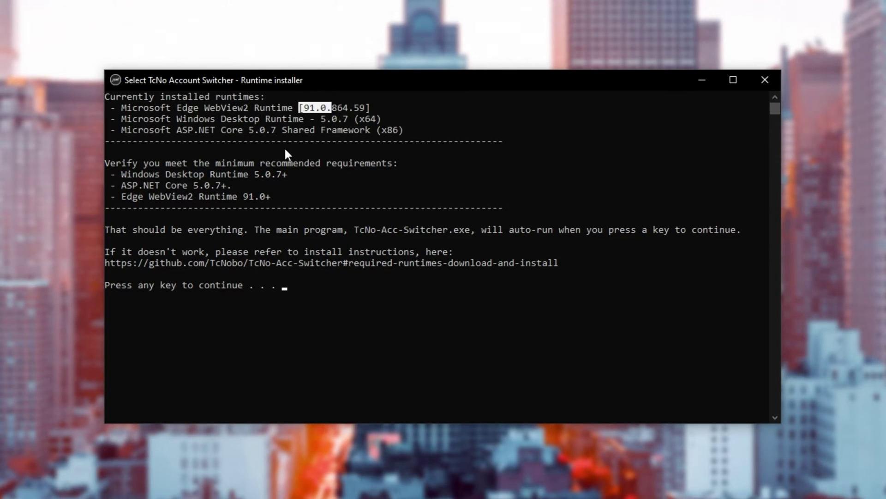
pyautogui.moveTo(244, 196); pyautogui.dragTo(253, 197)
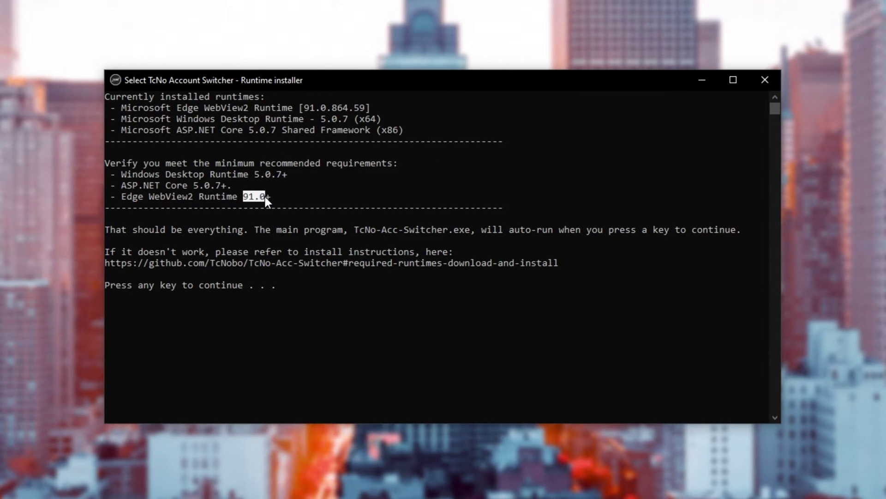
pyautogui.hotkey('ctrl', 'c')
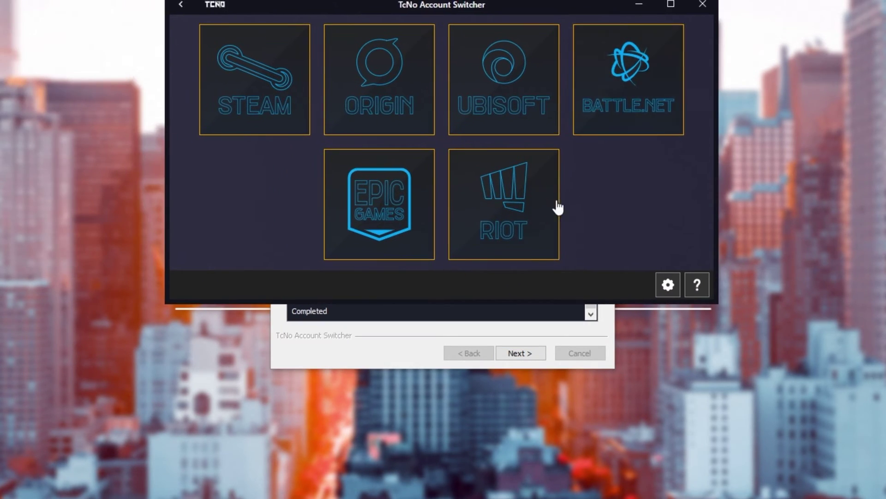
# - Finish the Setup wizard and open the switcher's Steam page with its three saved accounts
pyautogui.click(500, 320)
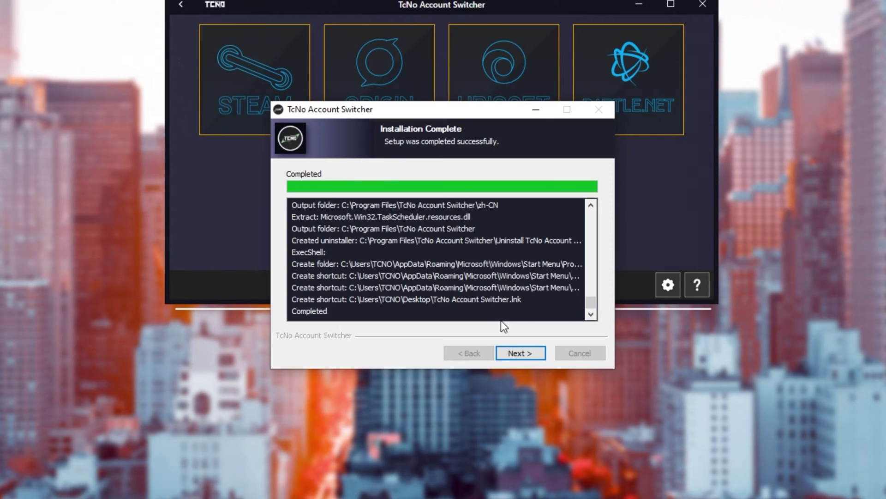
pyautogui.click(508, 352)
pyautogui.click(510, 351)
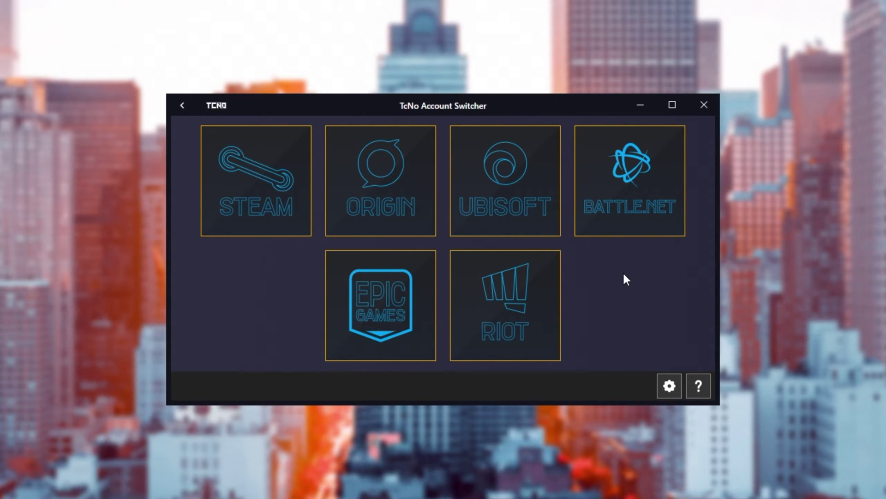
pyautogui.click(280, 198)
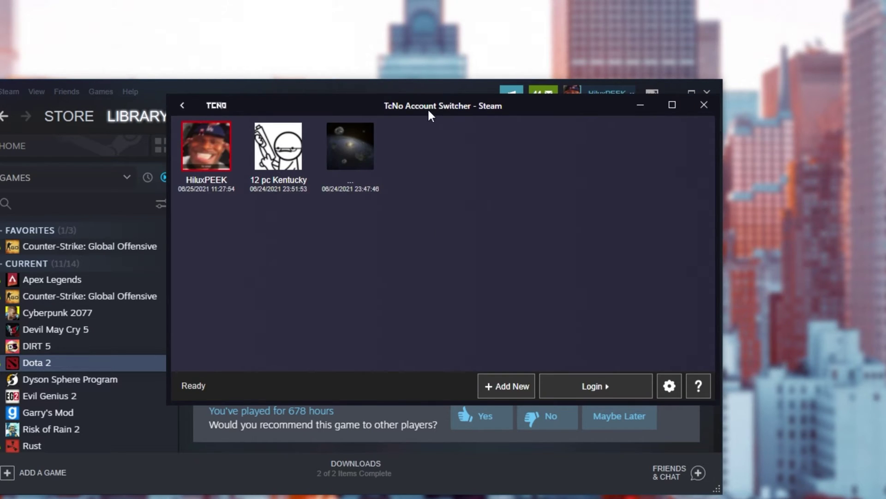
# - Select the second saved Steam account and log in, restarting Steam as that account
pyautogui.moveTo(428, 108); pyautogui.dragTo(427, 133)
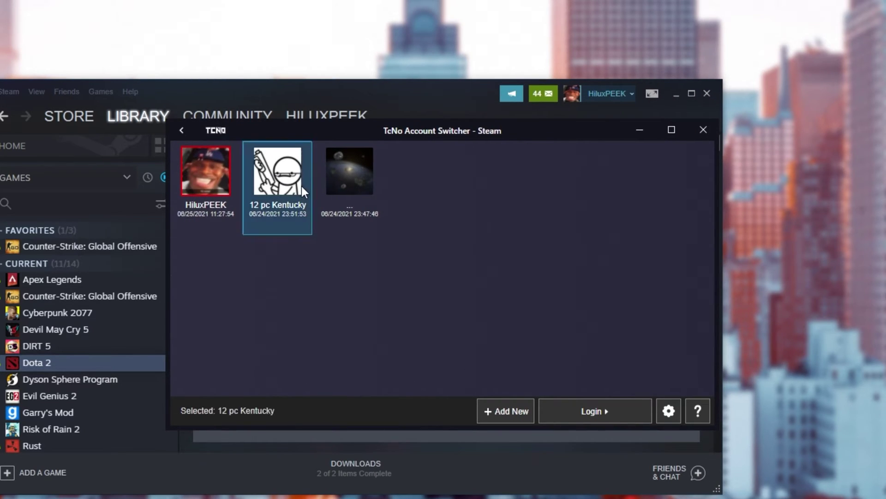
pyautogui.rightClick(291, 188)
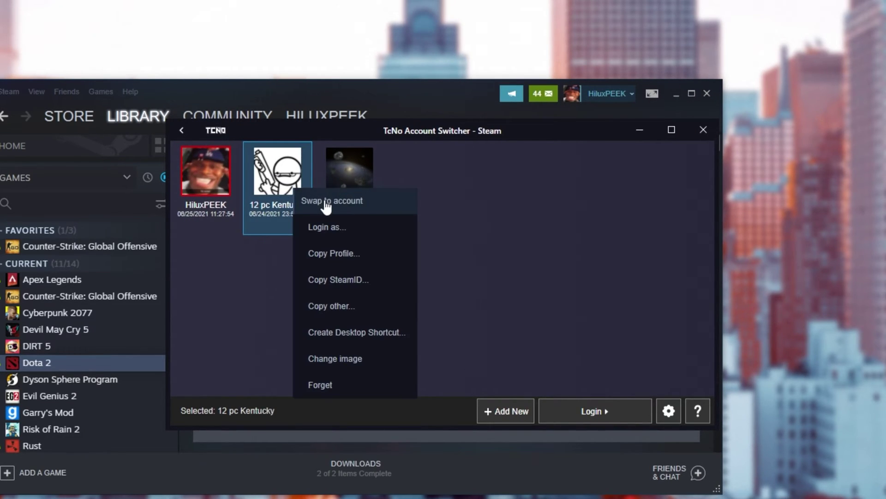
pyautogui.click(299, 170)
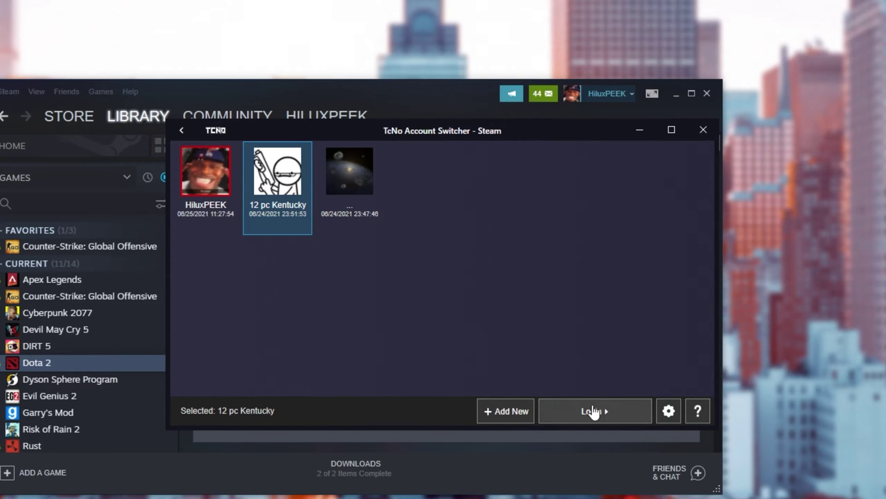
pyautogui.click(593, 410)
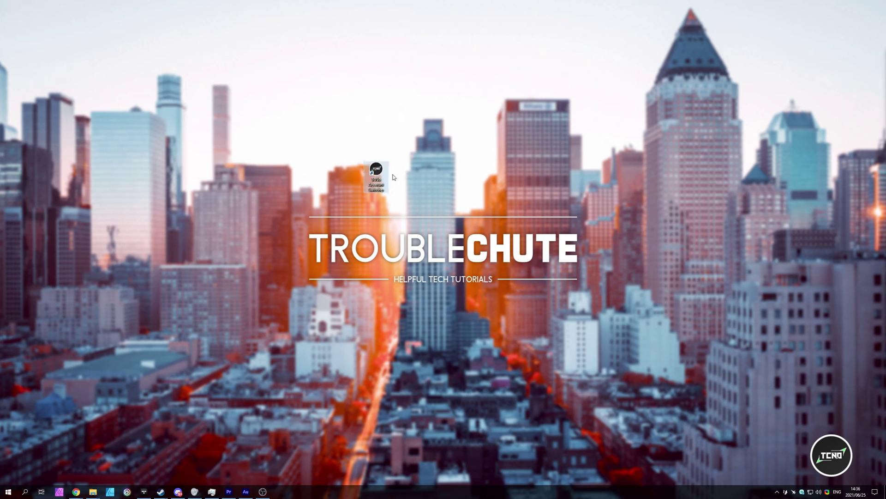
# - Open the switcher's install folder from its desktop shortcut, then open the downloaded release .zip
pyautogui.rightClick(388, 175)
pyautogui.click(424, 227)
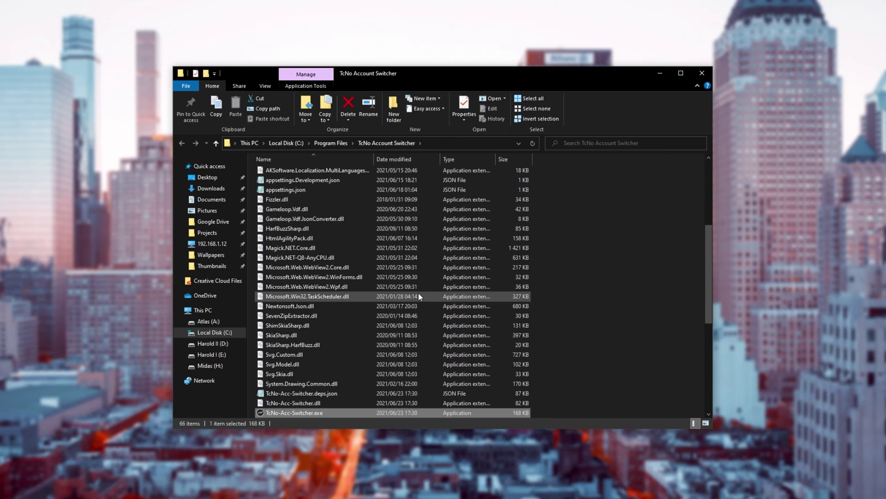
pyautogui.scroll(6, 506, 366)
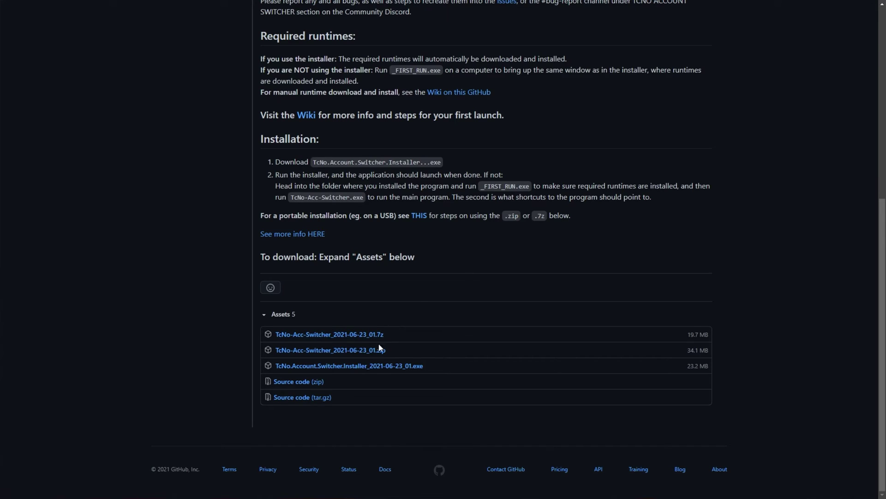
pyautogui.click(377, 351)
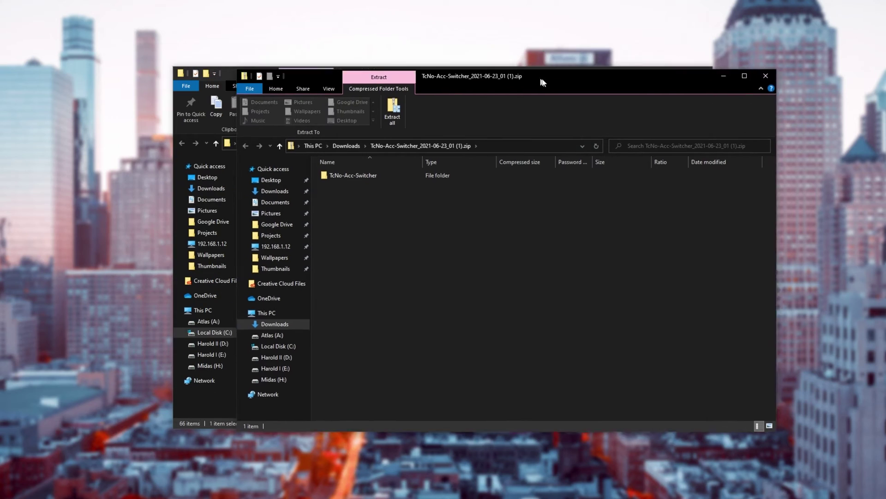
# - Open the TcNo-Acc-Switcher folder in the zip and browse it beside the installed folder
pyautogui.moveTo(542, 82); pyautogui.dragTo(625, 85)
pyautogui.doubleClick(450, 180)
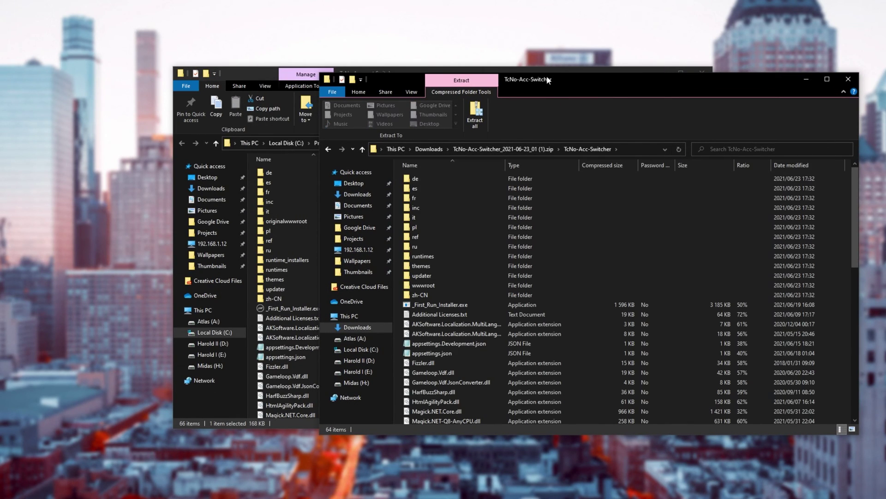
pyautogui.moveTo(555, 79); pyautogui.dragTo(565, 73)
pyautogui.scroll(-13, 287, 290)
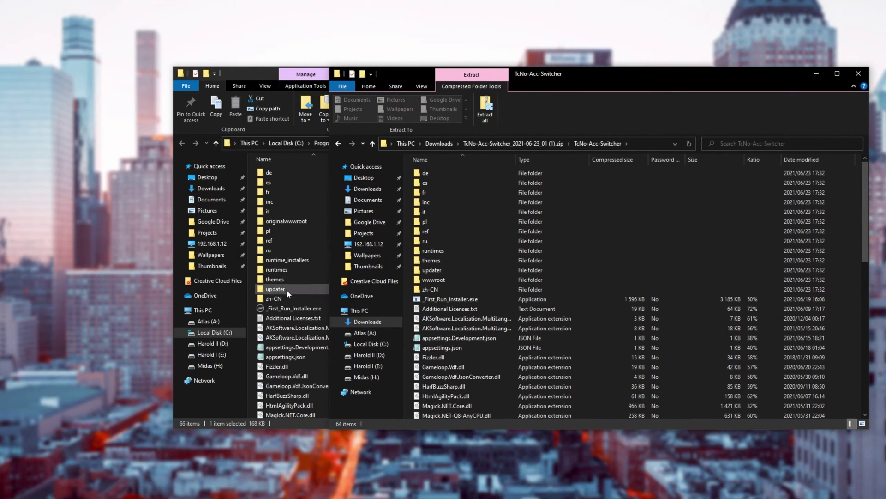
pyautogui.scroll(-3, 281, 292)
pyautogui.scroll(-12, 519, 215)
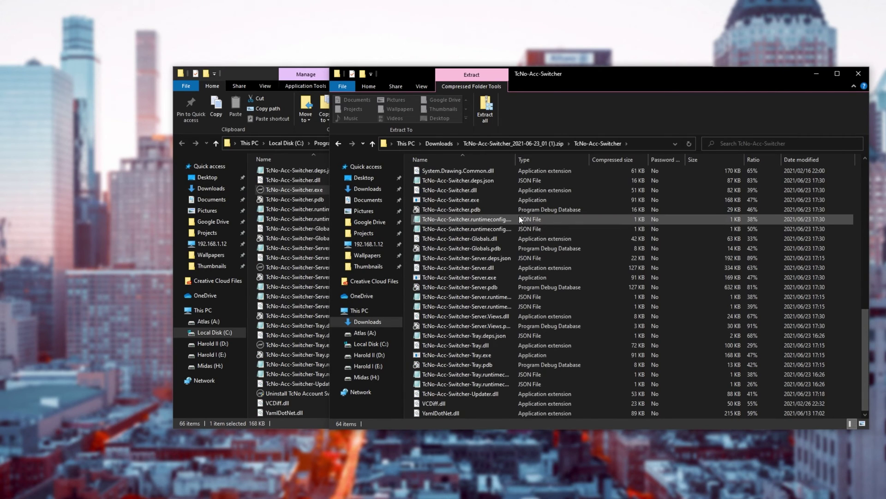
pyautogui.scroll(12, 519, 215)
pyautogui.scroll(13, 293, 286)
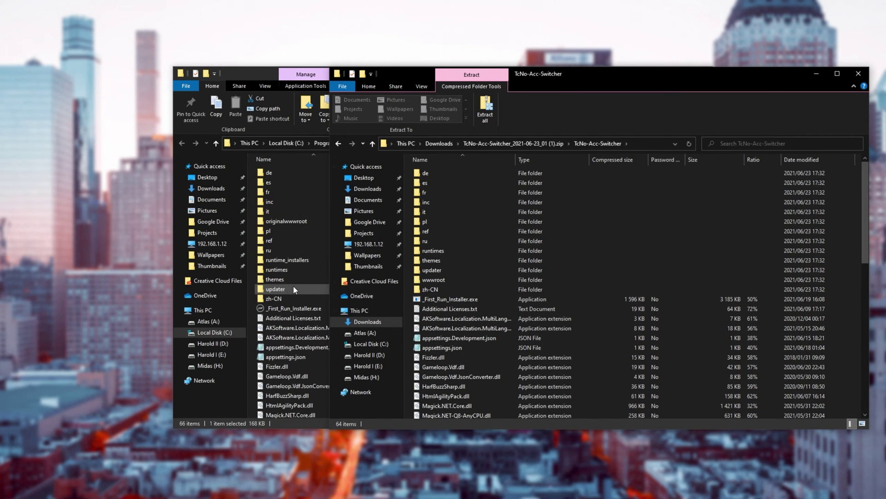
pyautogui.moveTo(583, 73); pyautogui.dragTo(453, 68)
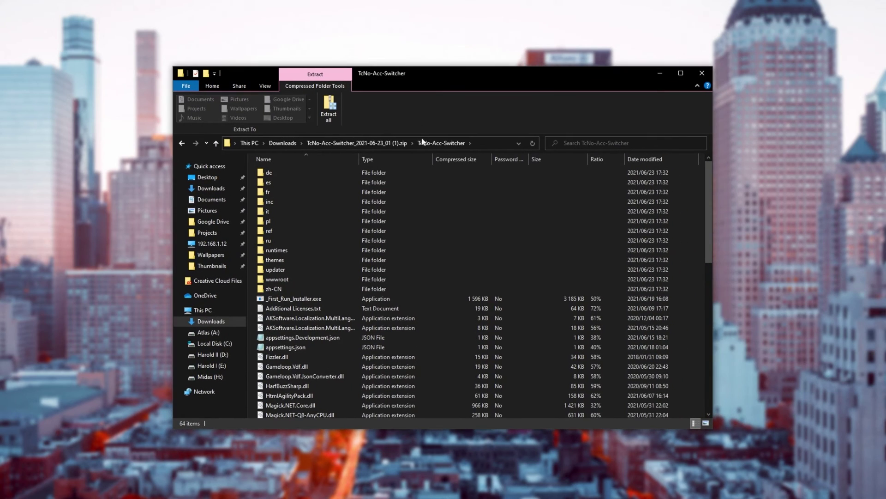
# - Reopen the zip's TcNo-Acc-Switcher folder and select TcNo-Acc-Switcher.exe and _First_Run_Installer.exe
pyautogui.click(364, 144)
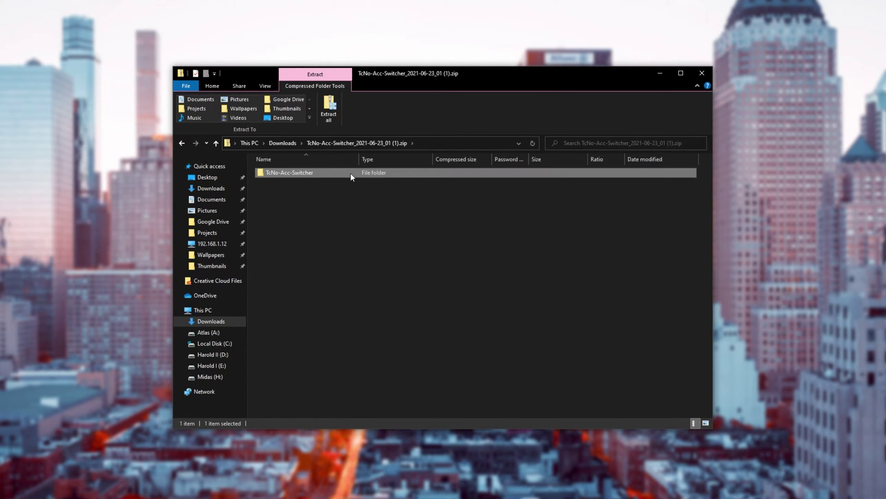
pyautogui.doubleClick(350, 173)
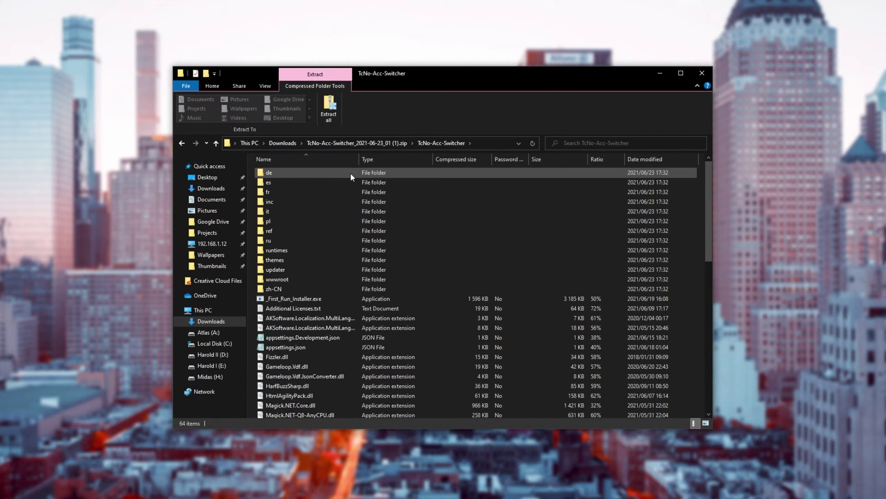
pyautogui.scroll(-12, 346, 212)
pyautogui.click(308, 258)
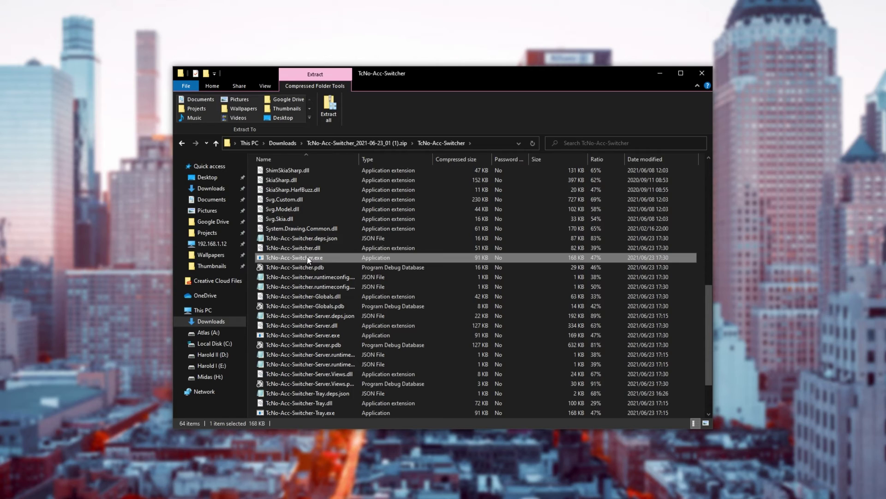
pyautogui.scroll(12, 308, 260)
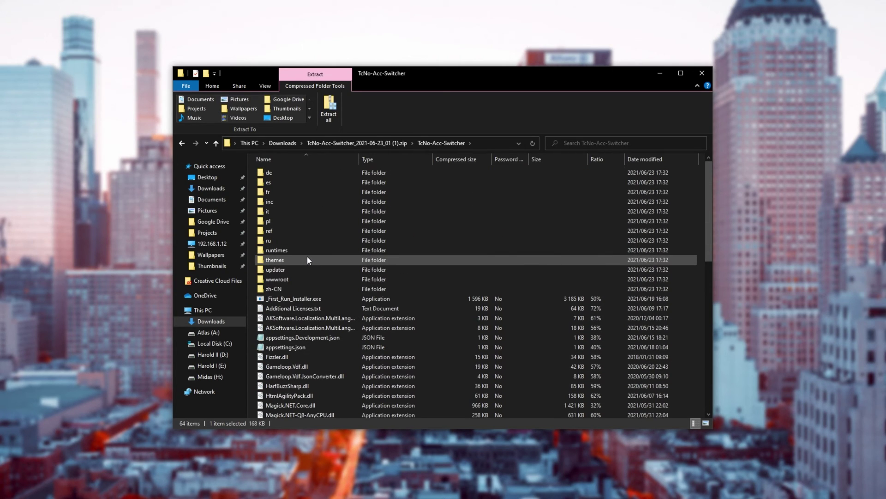
pyautogui.click(322, 298)
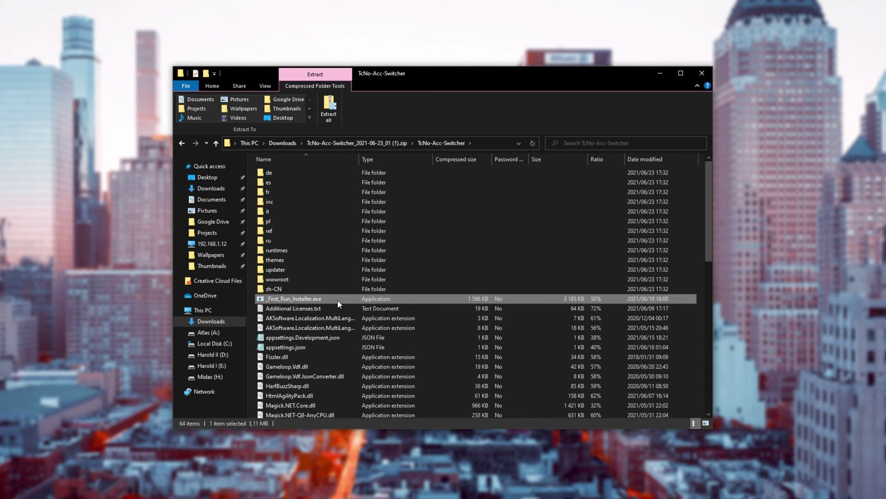
# - Run _First_Run_Installer.exe from the install folder and continue past its runtime report
pyautogui.click(659, 73)
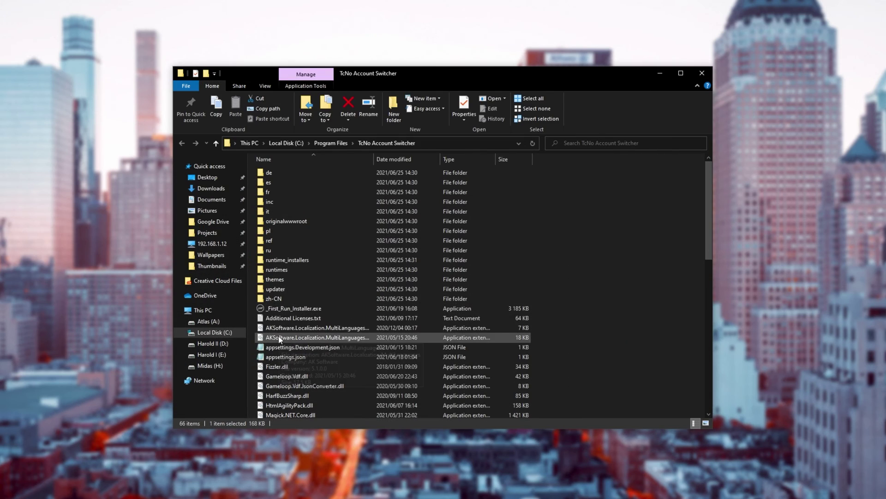
pyautogui.click(286, 308)
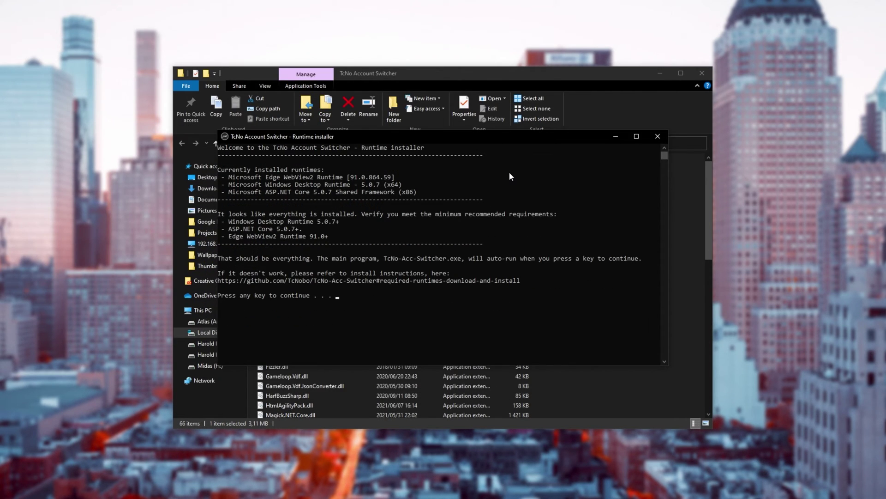
pyautogui.press('Return')
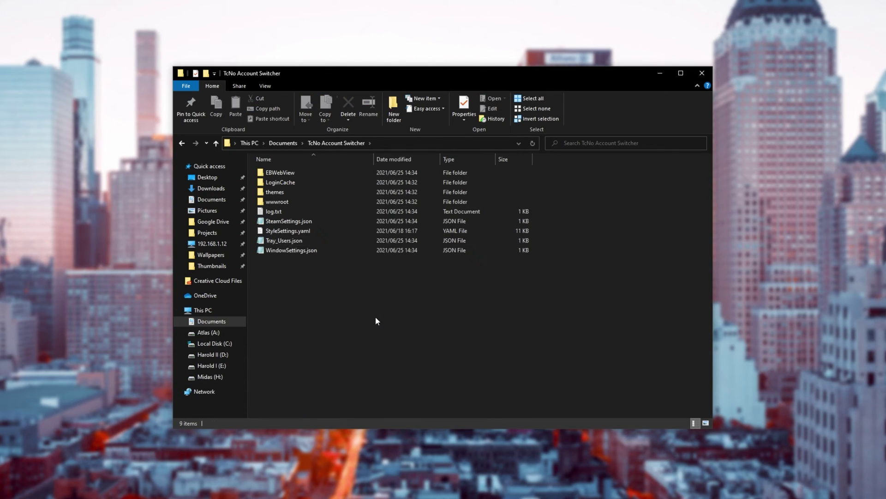
# - Select all files in the Documents\TcNo Account Switcher user-files folder, then deselect them
pyautogui.moveTo(371, 308); pyautogui.dragTo(309, 157)
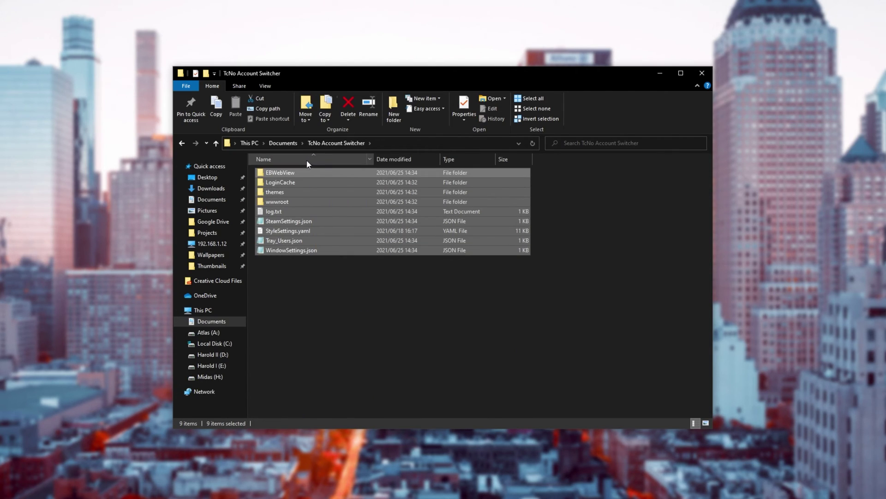
pyautogui.click(563, 193)
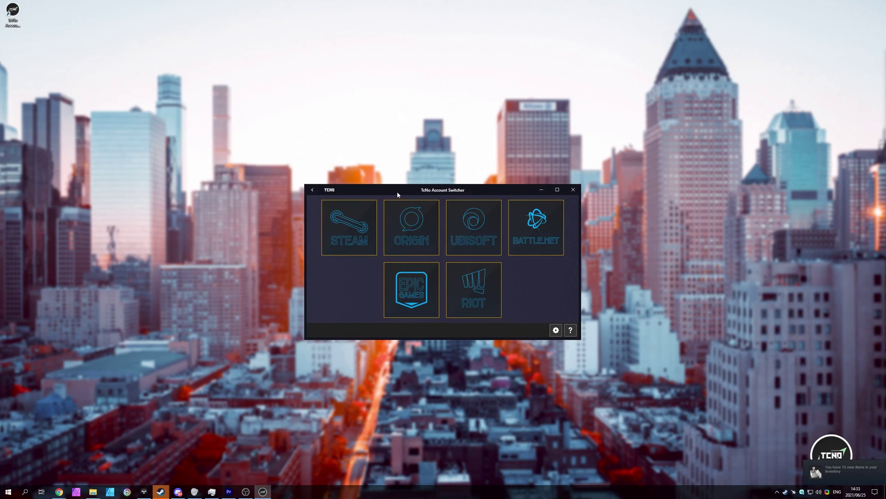
# - Set the switcher's Current Style to Dracula Cyan in settings and return to the platform grid
pyautogui.click(556, 330)
pyautogui.click(358, 262)
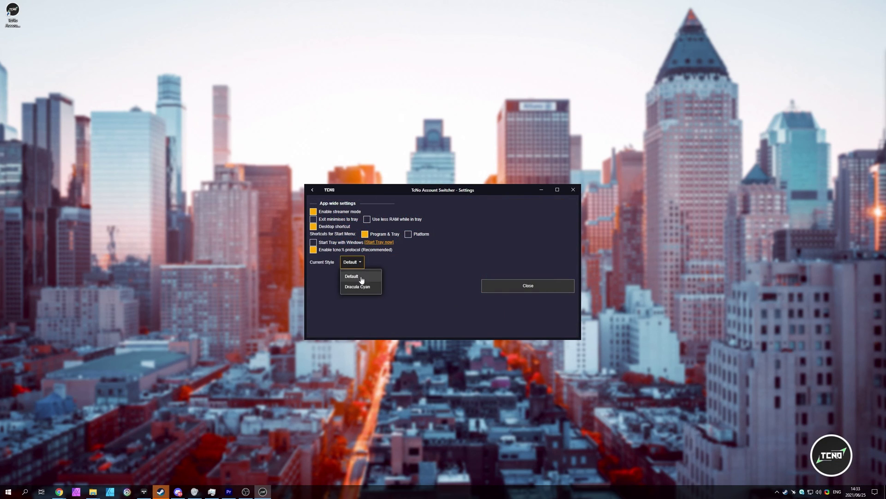
pyautogui.click(363, 284)
pyautogui.click(520, 283)
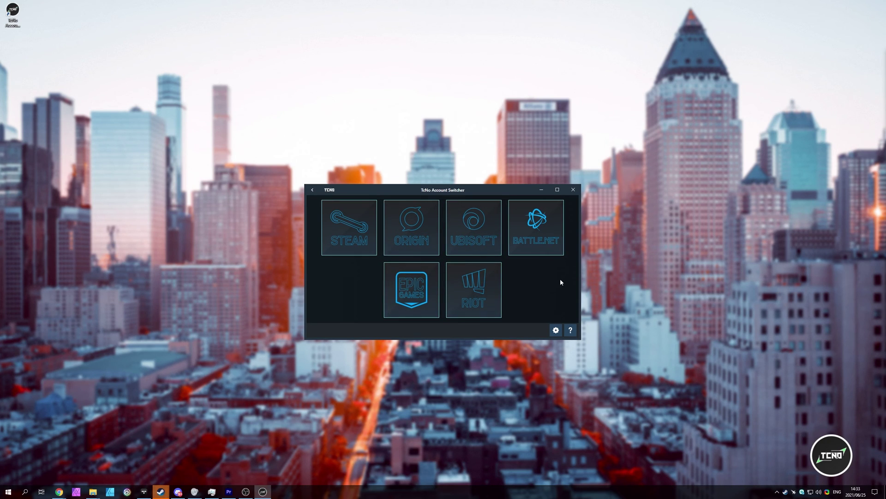
# - Close the TcNo Account Switcher window, leaving the TroubleChute desktop visible
pyautogui.click(574, 193)
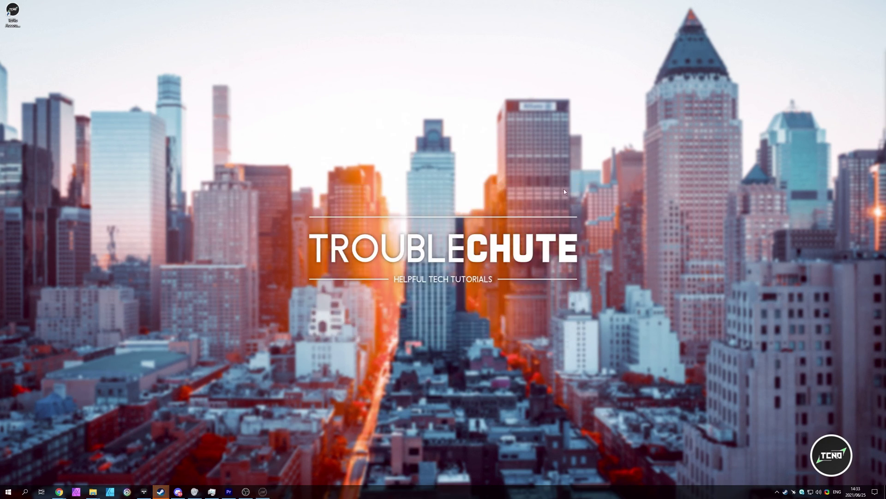